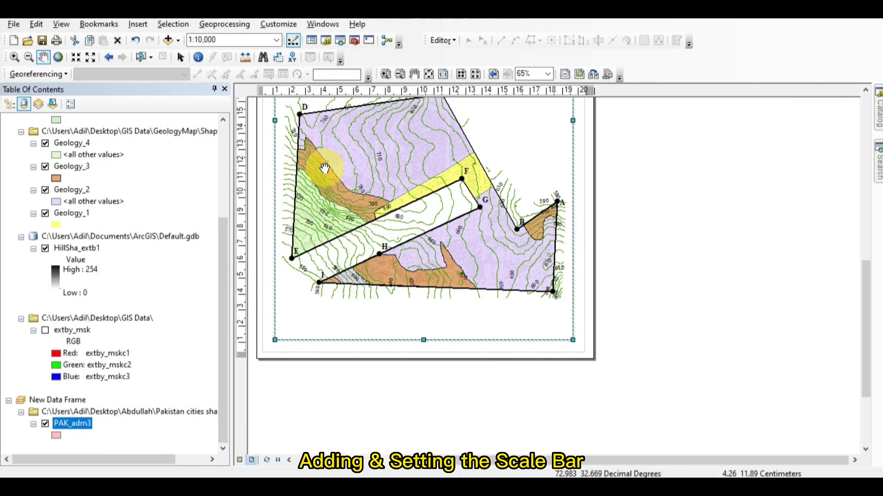
# Insert an Alternating Scale Bar 2 scale bar and set its divisions to 3
pyautogui.click(138, 24)
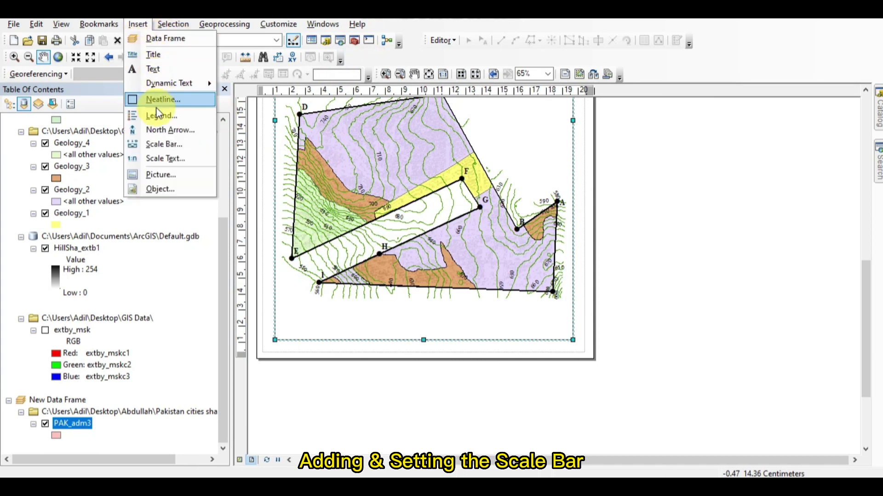
pyautogui.click(161, 146)
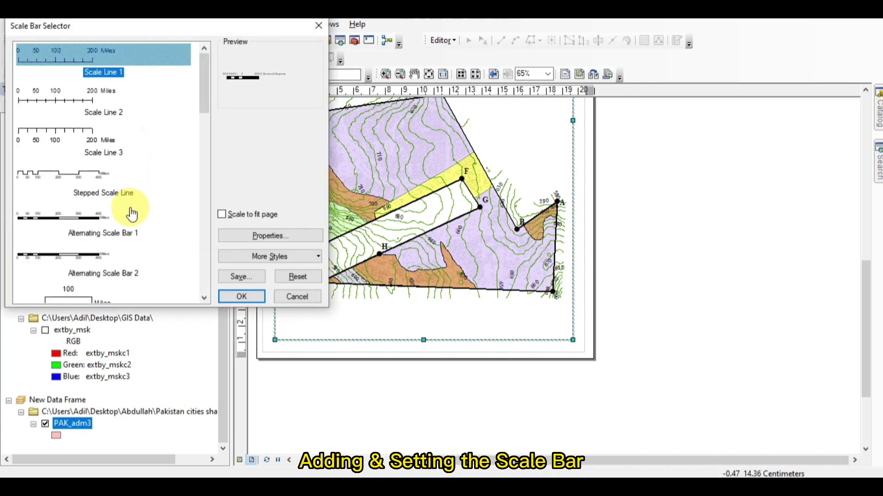
pyautogui.click(79, 220)
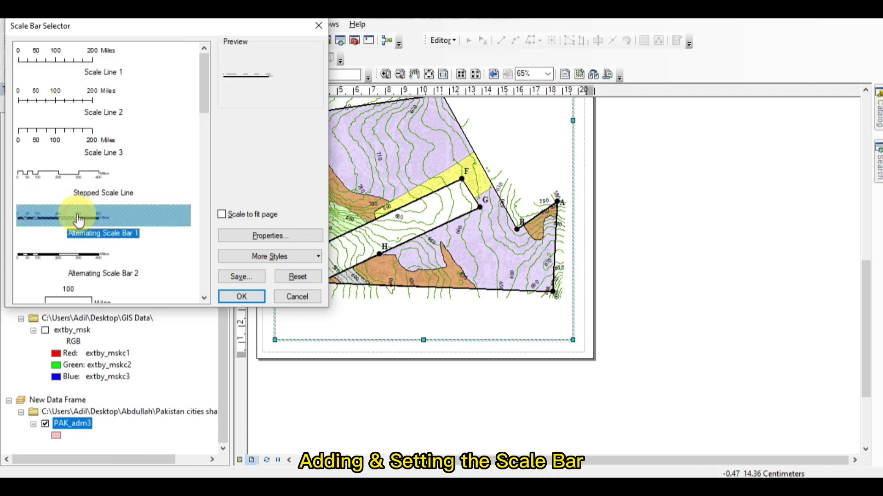
pyautogui.click(80, 261)
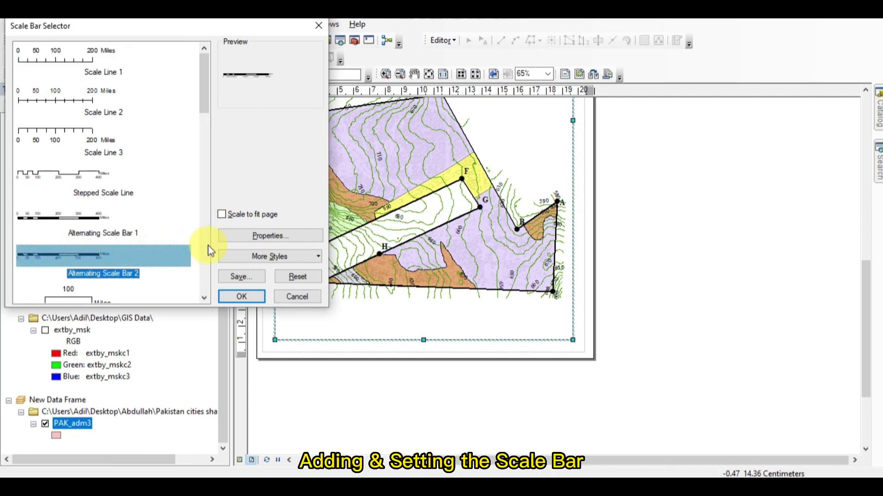
pyautogui.click(251, 235)
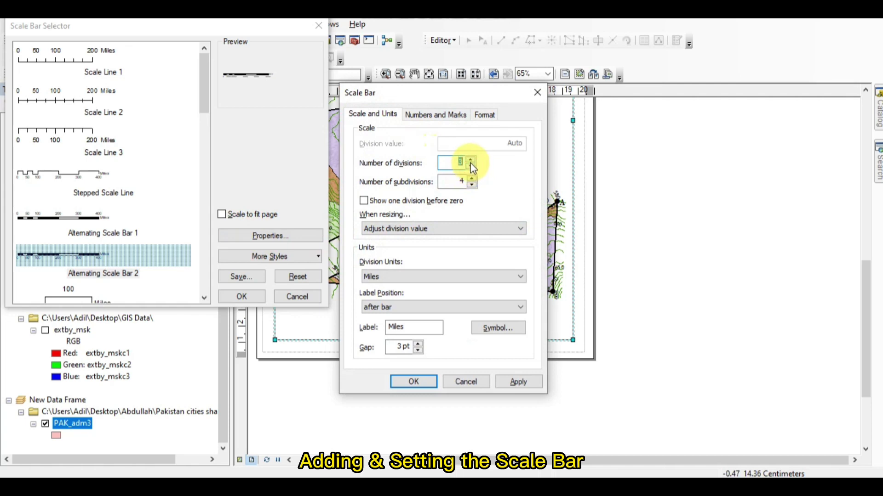
pyautogui.click(469, 184)
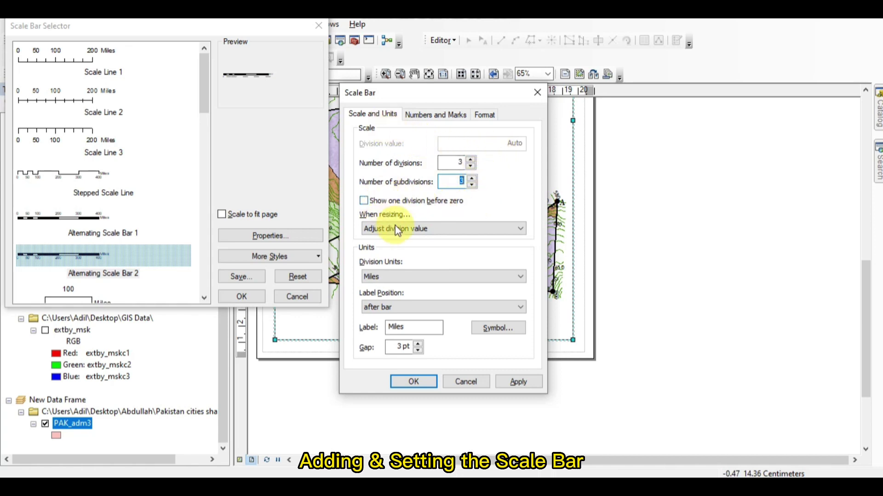
# Keep Adjust division value on resize and set the division units to Kilometers
pyautogui.click(448, 229)
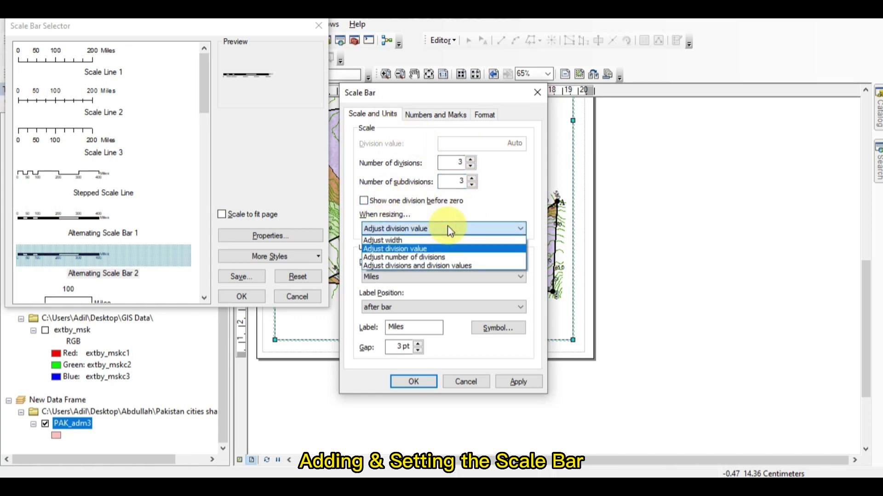
pyautogui.click(431, 248)
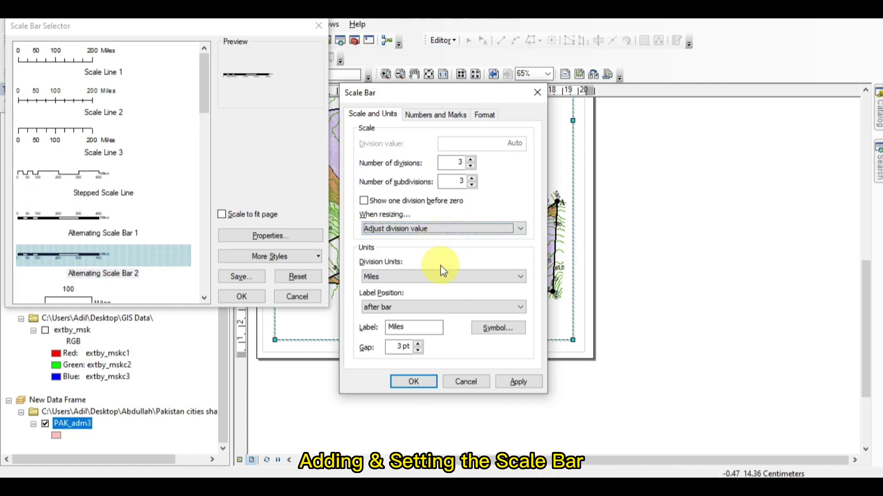
pyautogui.click(454, 277)
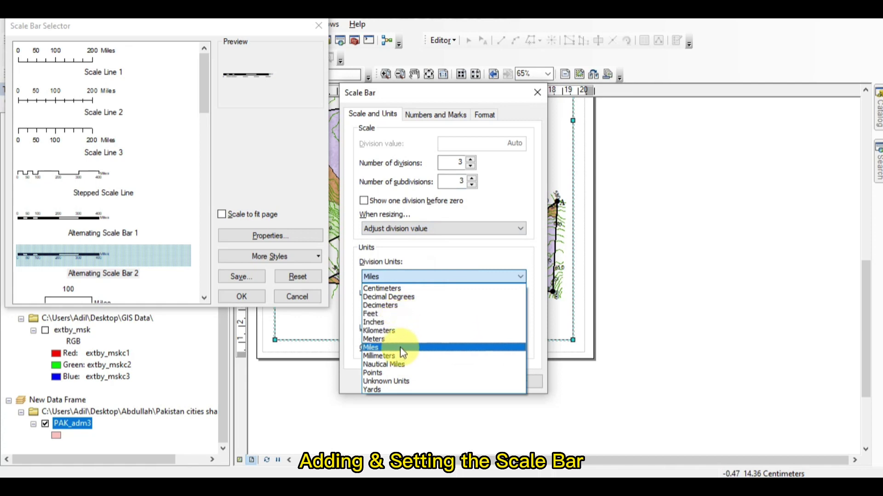
pyautogui.click(393, 331)
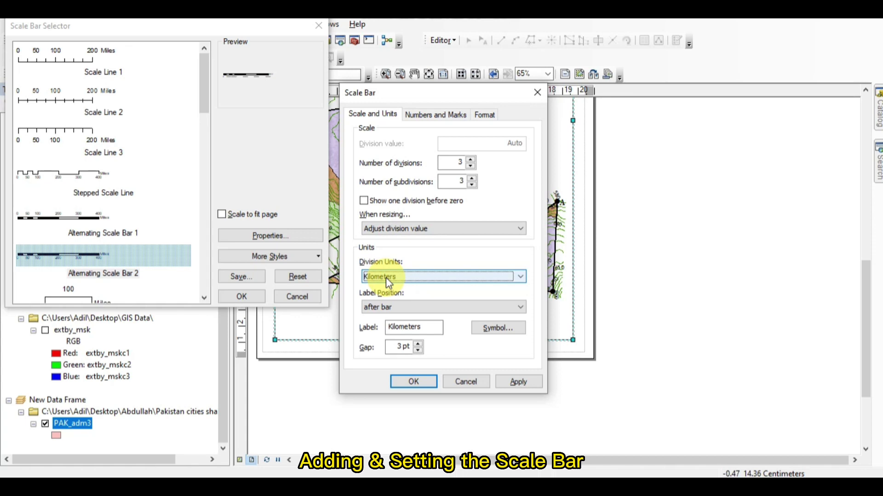
# Keep the Kilometers label positioned after the bar
pyautogui.click(426, 308)
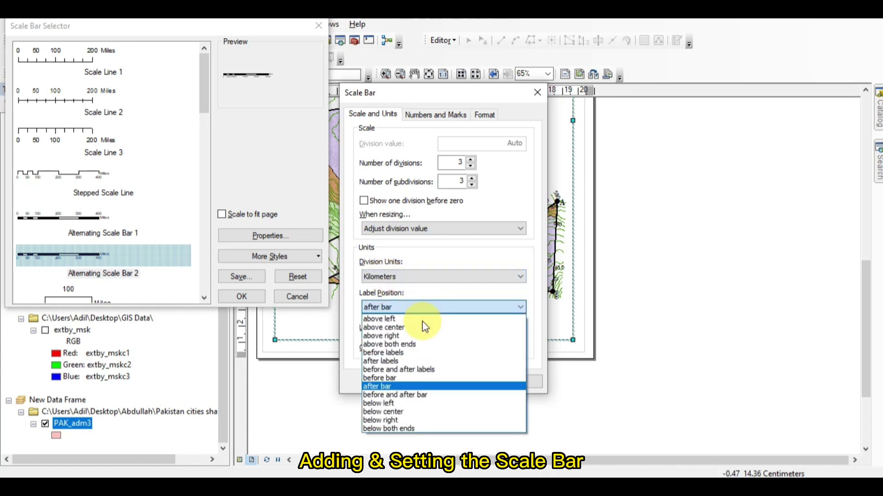
pyautogui.click(417, 386)
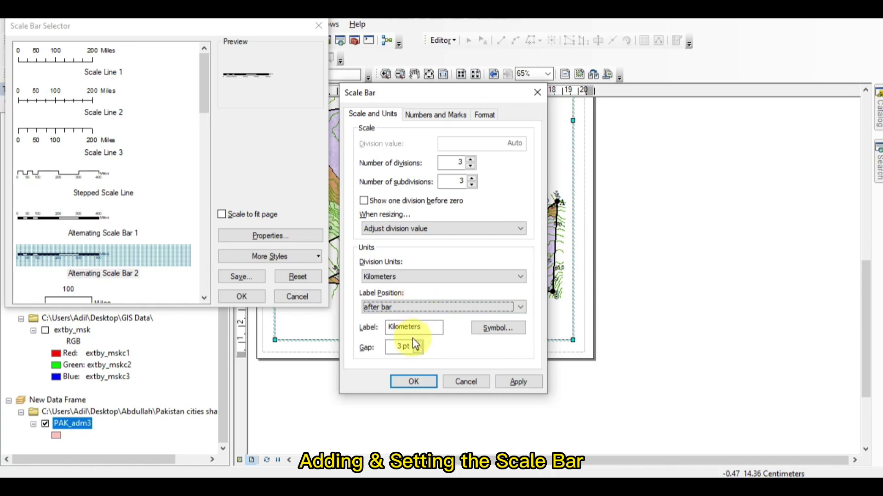
pyautogui.click(500, 329)
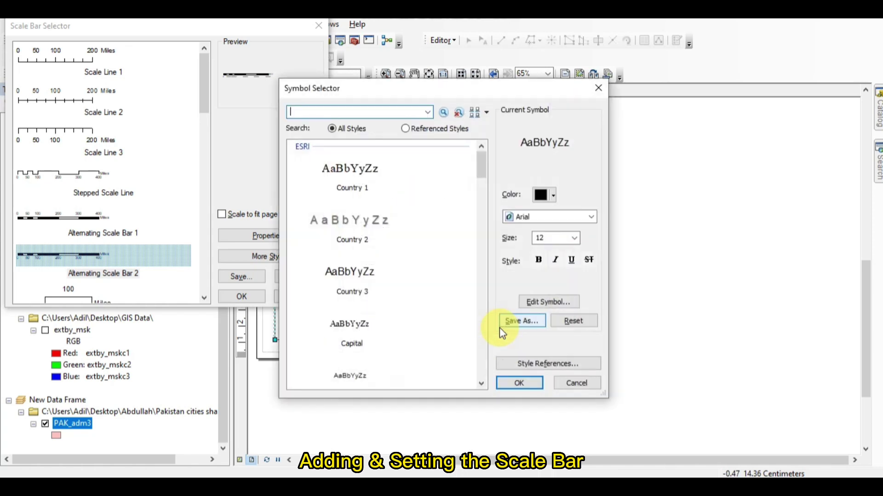
# Style the Kilometers label as Country 1 text at size 16 bold, and apply
pyautogui.click(349, 174)
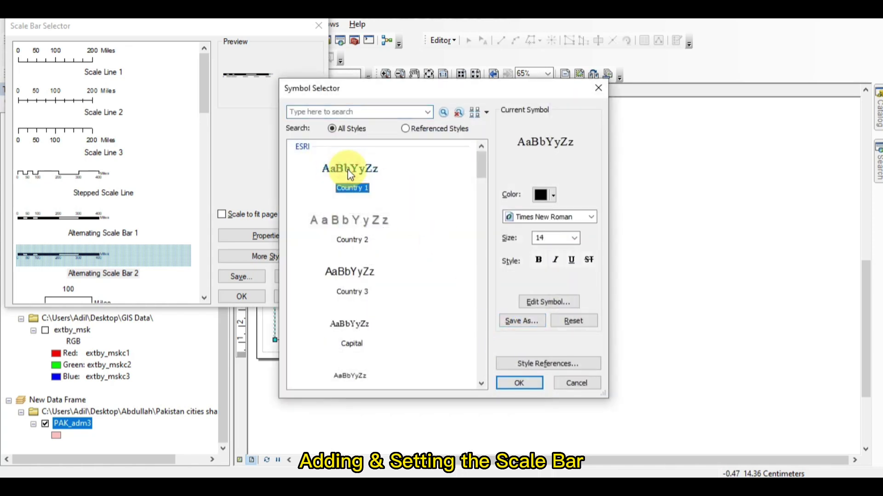
pyautogui.click(574, 238)
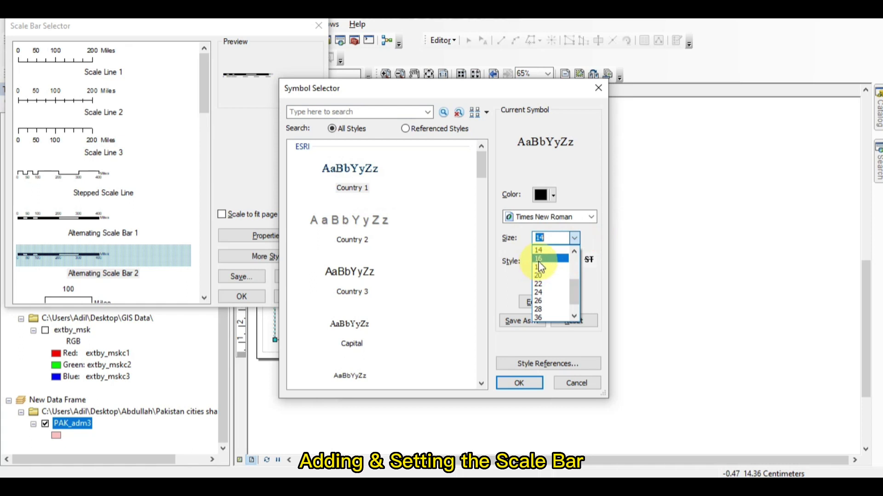
pyautogui.click(538, 259)
pyautogui.click(538, 260)
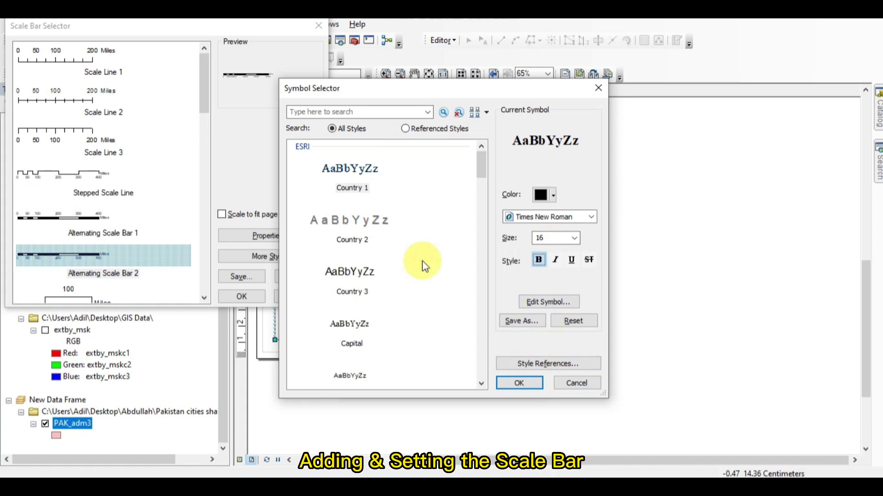
pyautogui.click(513, 388)
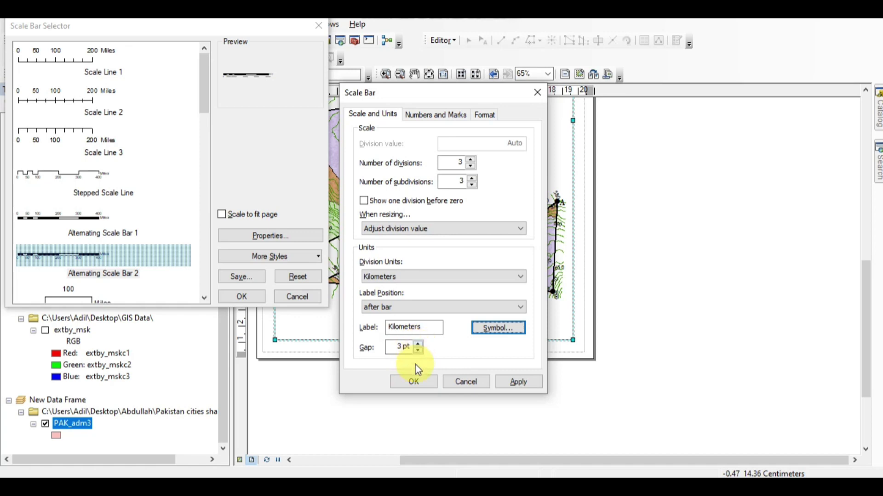
pyautogui.click(516, 385)
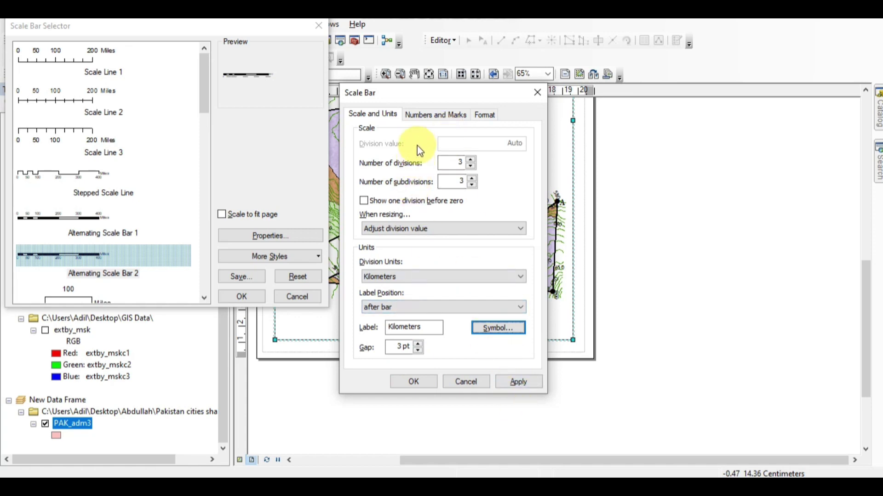
# Set the scale bar text to bold Arial Black at size 16
pyautogui.click(431, 116)
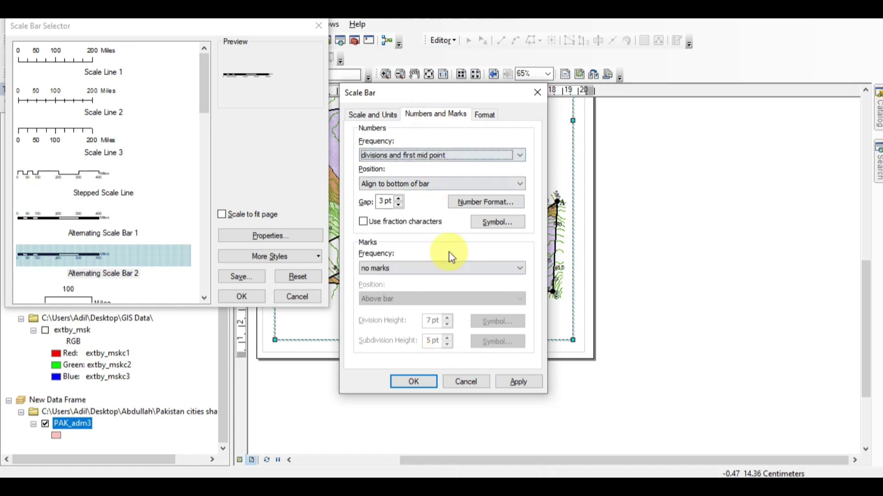
pyautogui.click(486, 116)
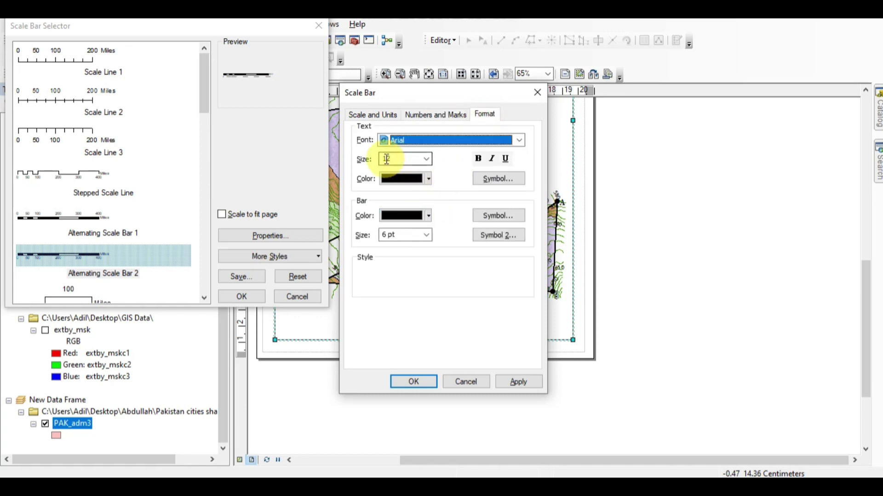
pyautogui.click(518, 141)
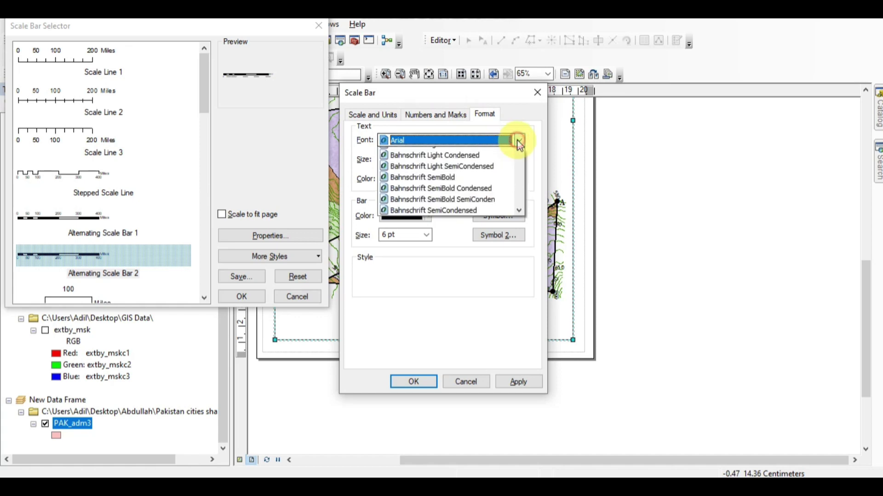
pyautogui.click(417, 164)
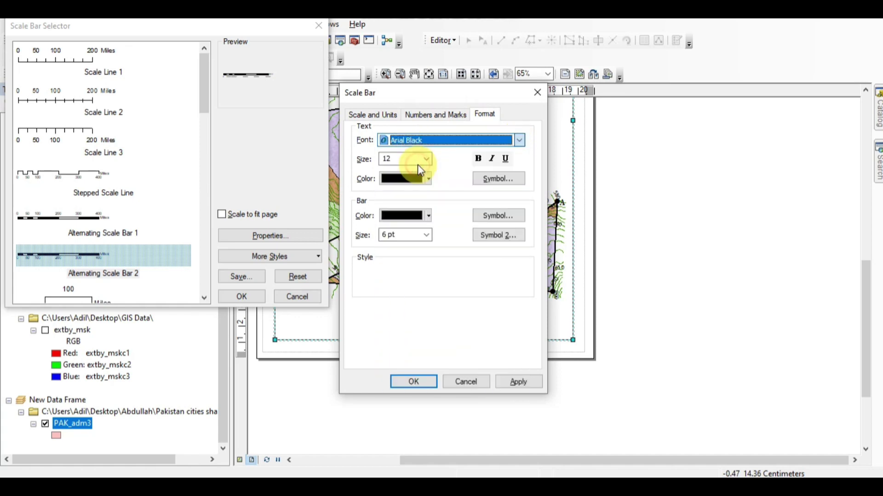
pyautogui.click(426, 159)
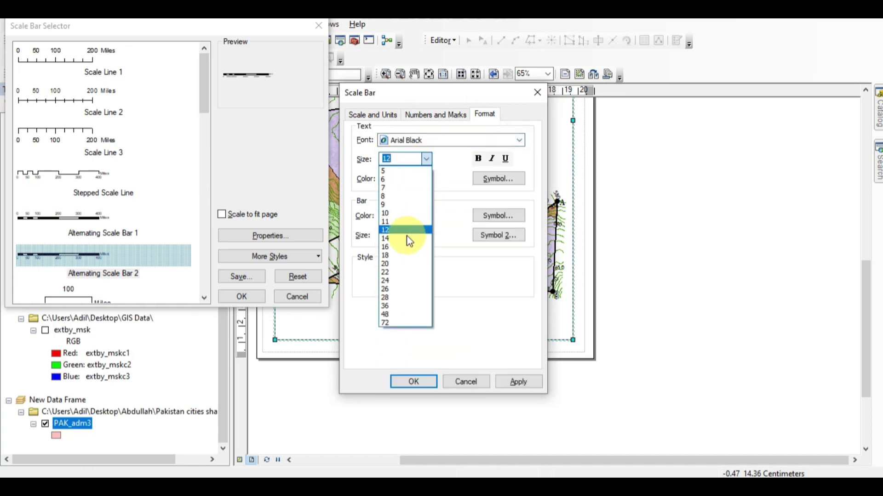
pyautogui.click(405, 248)
pyautogui.click(478, 161)
# Make the scale bar text red and the bar light salmon pink, and apply
pyautogui.click(430, 180)
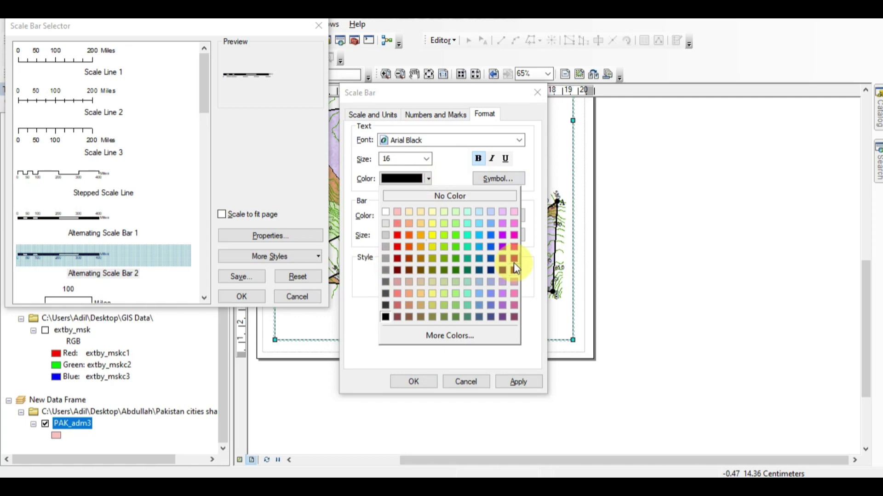
pyautogui.click(397, 235)
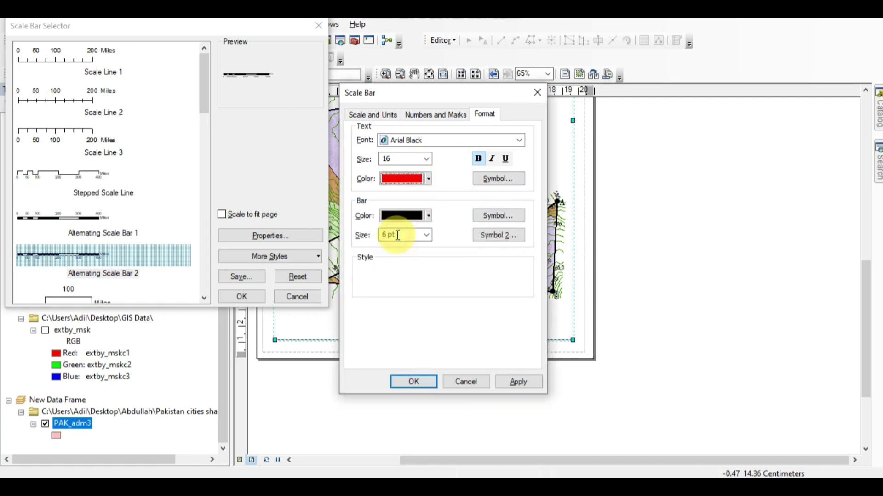
pyautogui.click(429, 216)
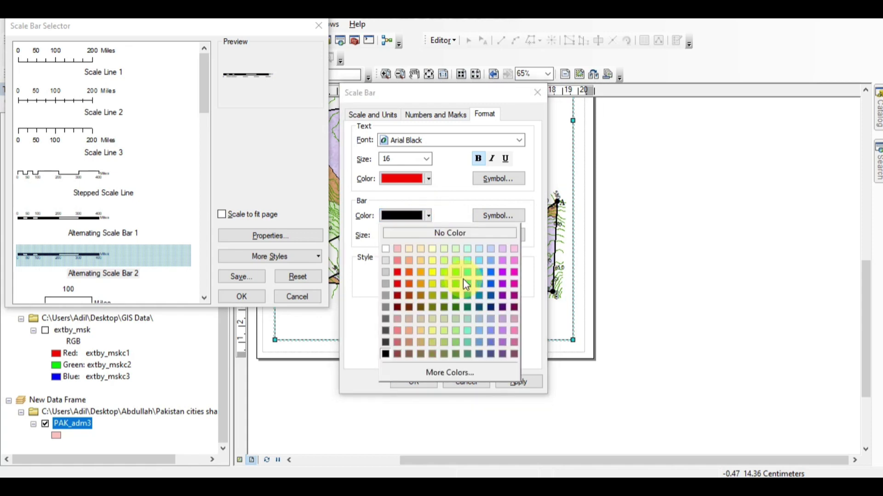
pyautogui.click(397, 261)
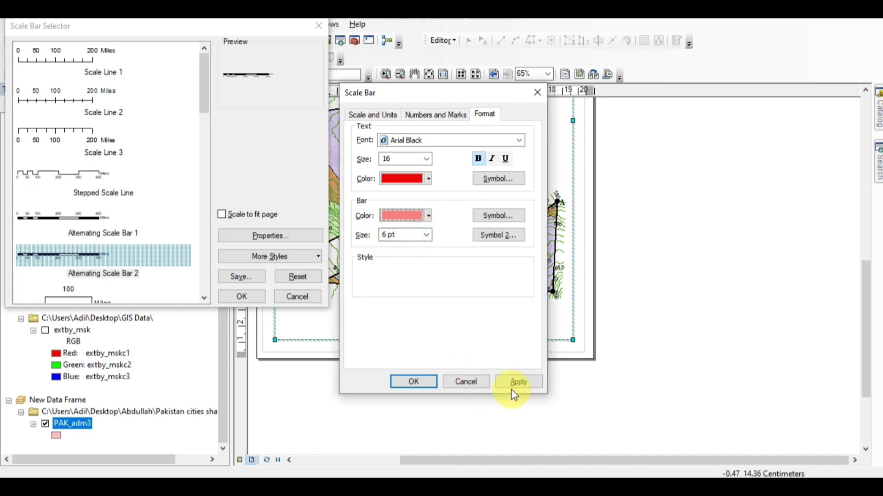
pyautogui.click(517, 380)
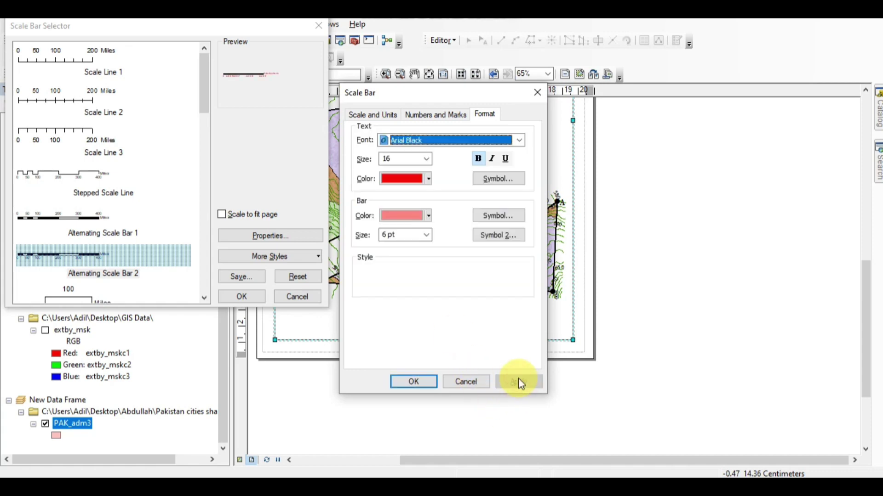
pyautogui.click(418, 382)
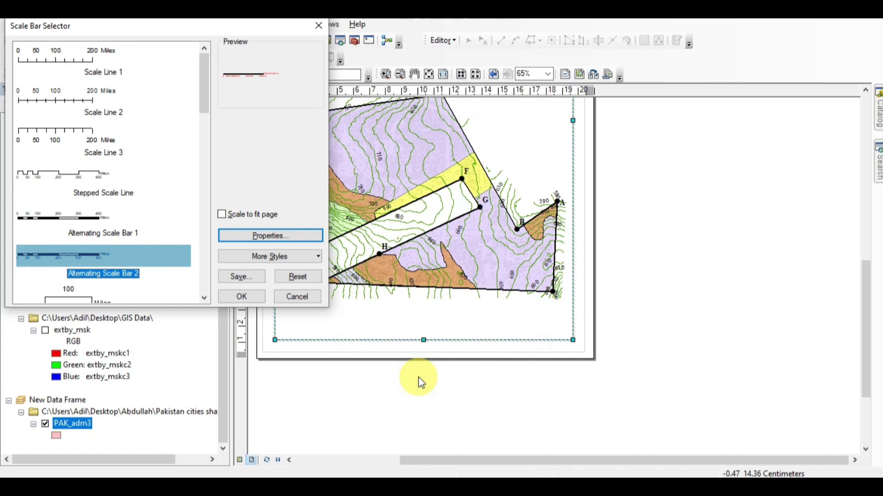
# Add the scale bar to the layout, move it below the geology map, and enlarge it
pyautogui.click(242, 298)
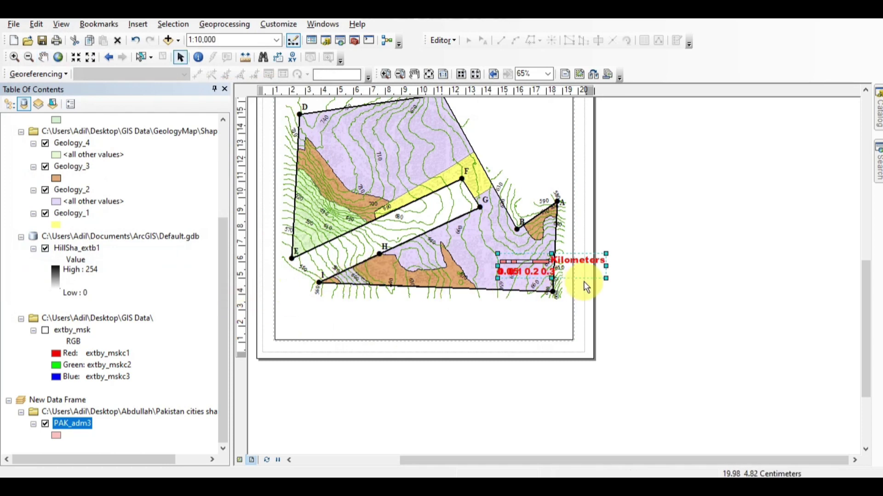
pyautogui.moveTo(535, 258); pyautogui.dragTo(411, 315)
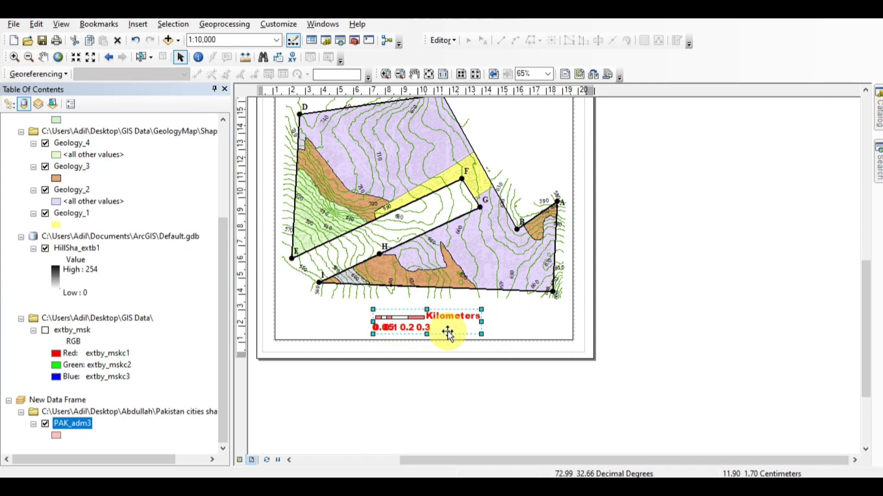
pyautogui.moveTo(371, 305); pyautogui.dragTo(317, 285)
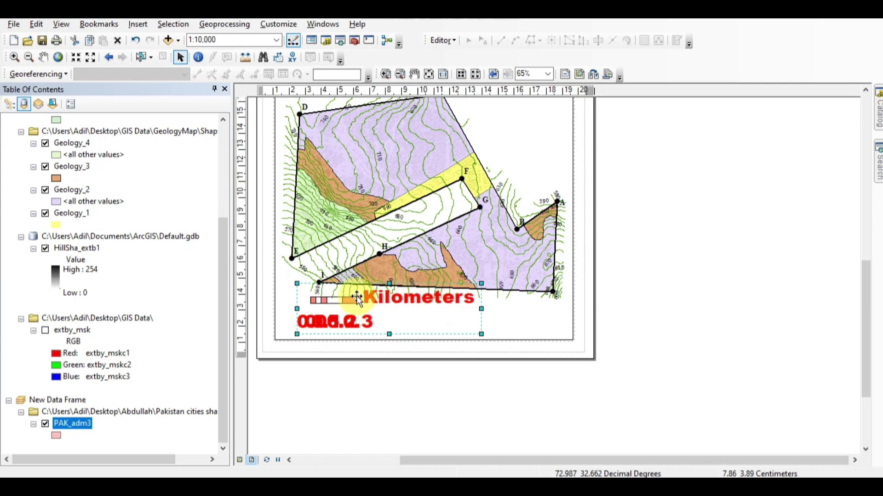
# Change the scale bar's unit label from Kilometers to KM and apply it
pyautogui.rightClick(326, 295)
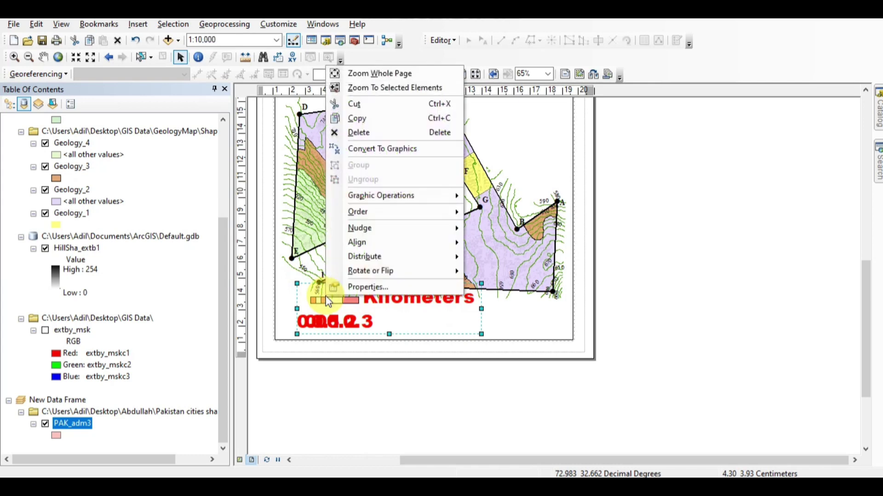
pyautogui.click(359, 287)
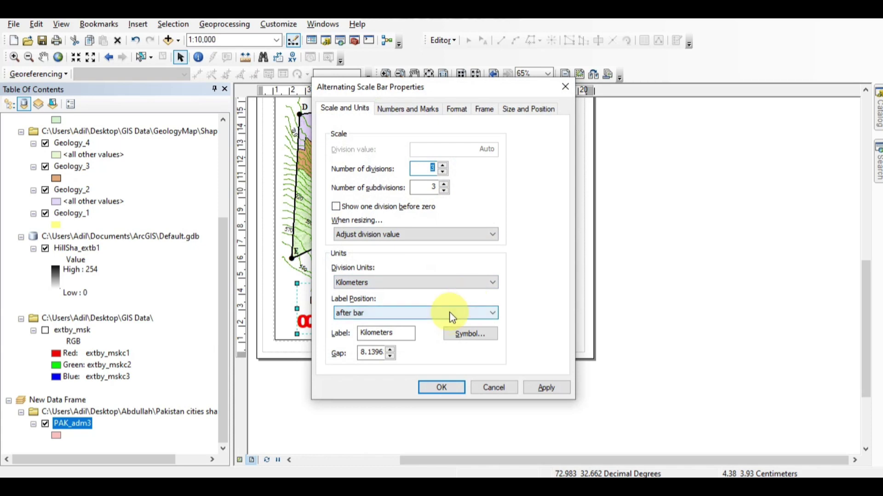
pyautogui.click(399, 331)
pyautogui.press('BackSpace')
pyautogui.press('BackSpace')
pyautogui.press('BackSpace')
pyautogui.press('BackSpace')
pyautogui.press('BackSpace')
pyautogui.press('BackSpace')
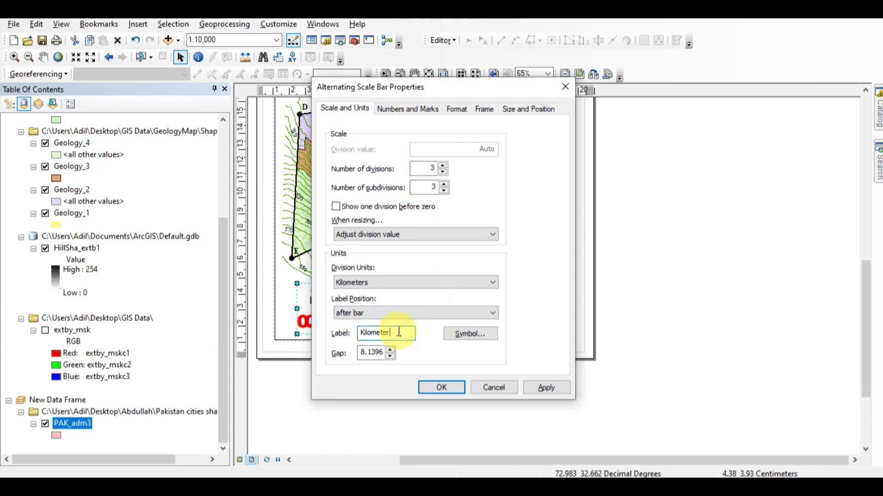
pyautogui.press('BackSpace')
pyautogui.press('BackSpace')
pyautogui.press('BackSpace')
pyautogui.write('M')
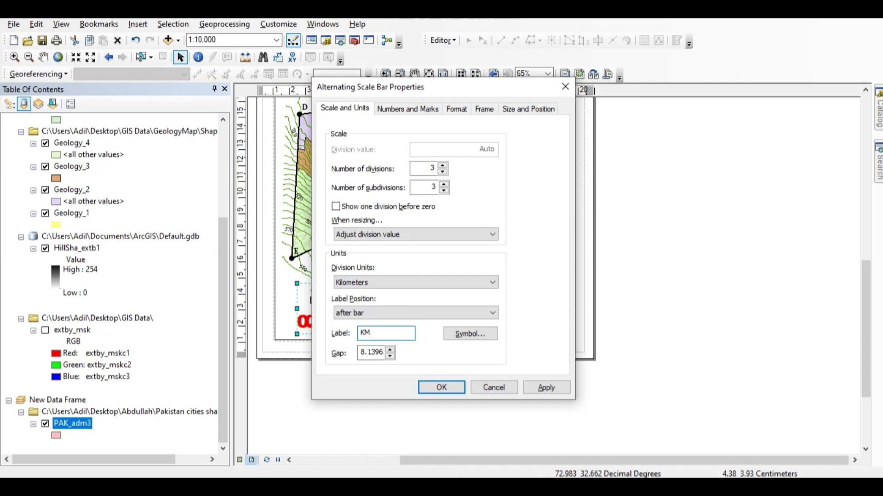
pyautogui.click(538, 390)
pyautogui.click(439, 387)
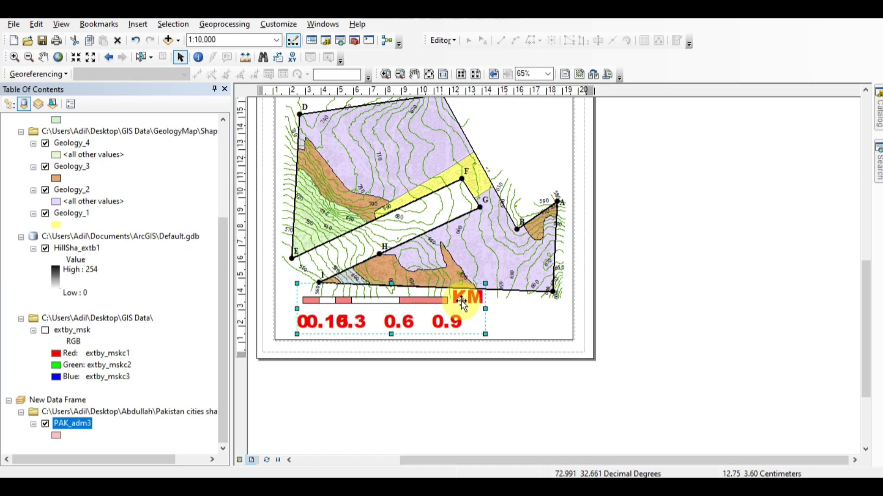
pyautogui.rightClick(461, 300)
# Reduce the scale bar text size to 11 so labels 0 to 1.05 KM fit
pyautogui.click(488, 289)
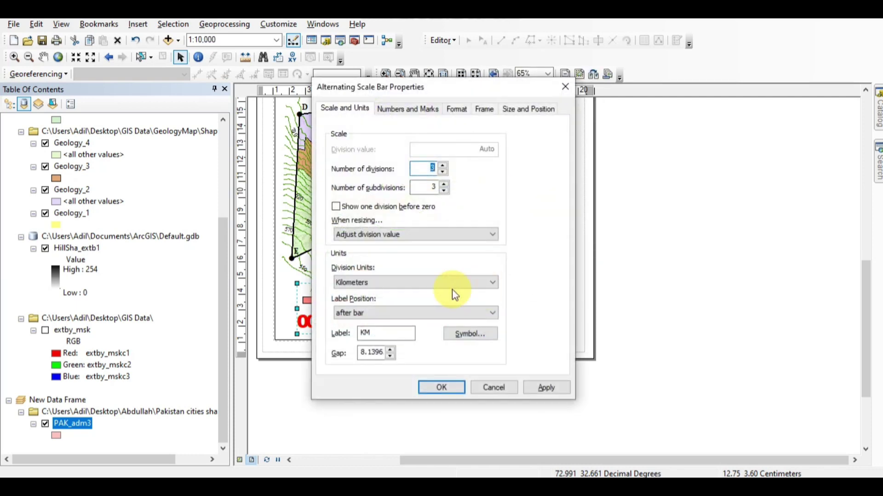
pyautogui.click(409, 108)
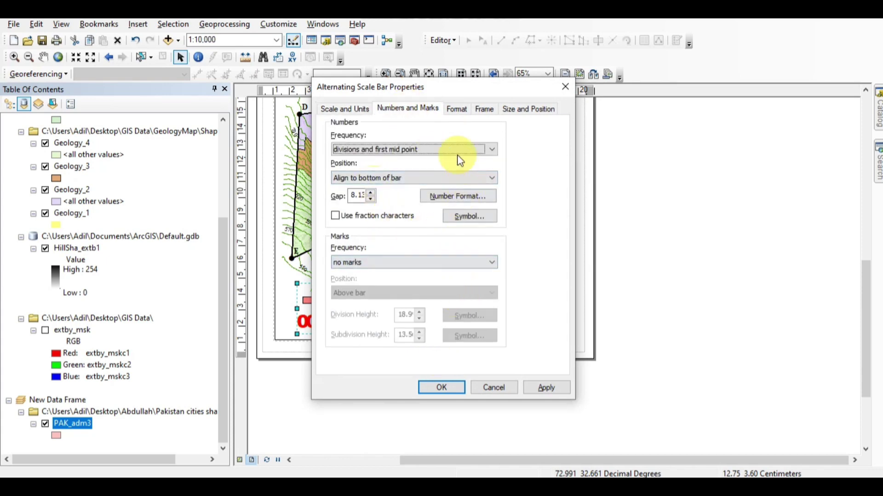
pyautogui.click(455, 108)
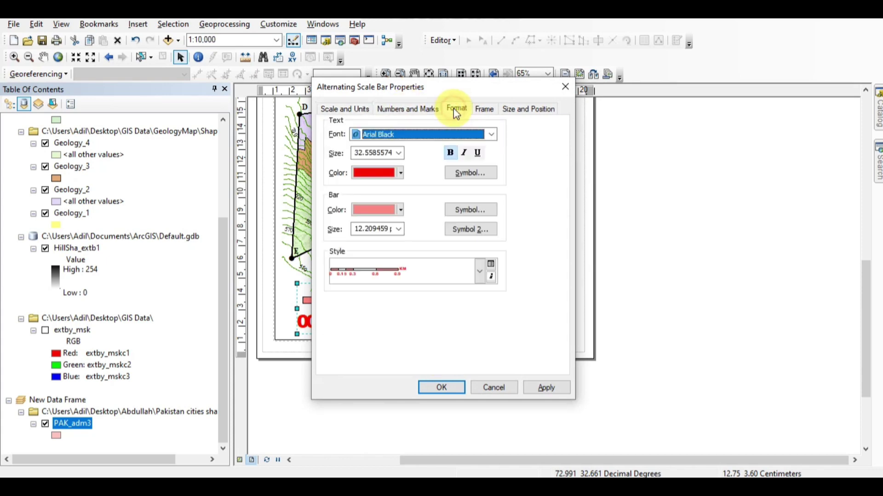
pyautogui.click(398, 155)
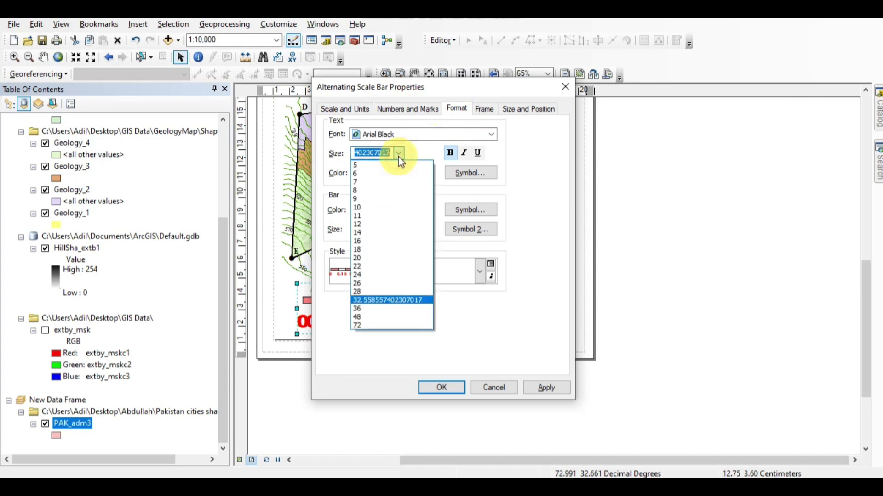
pyautogui.click(370, 216)
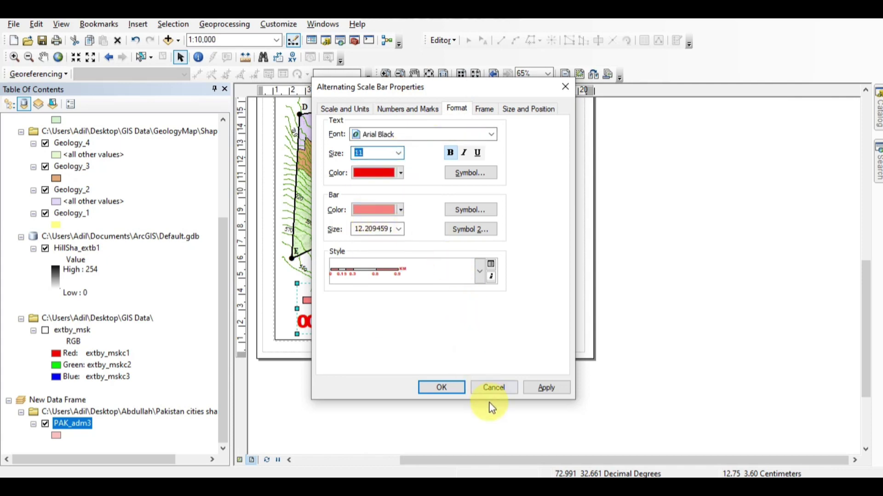
pyautogui.click(546, 387)
pyautogui.click(451, 390)
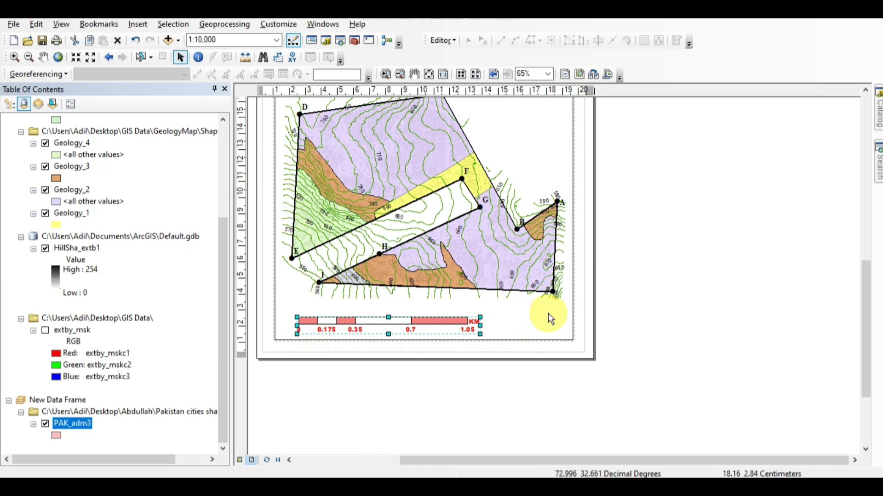
pyautogui.click(531, 313)
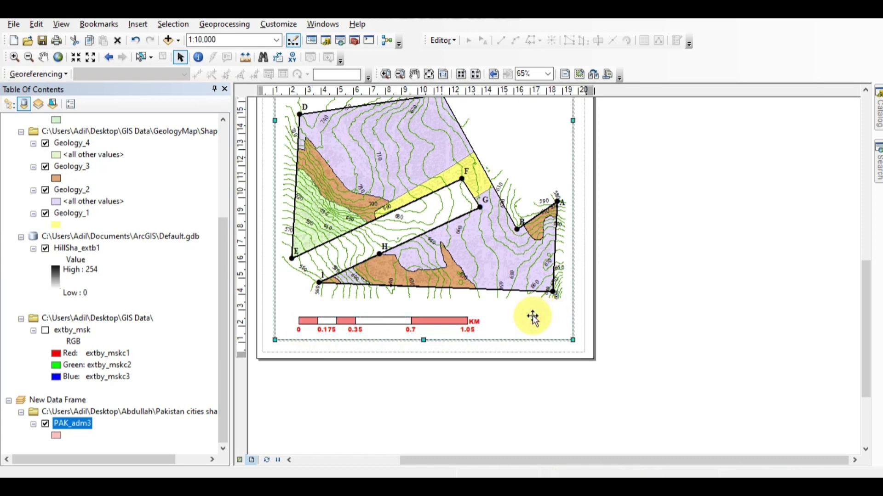